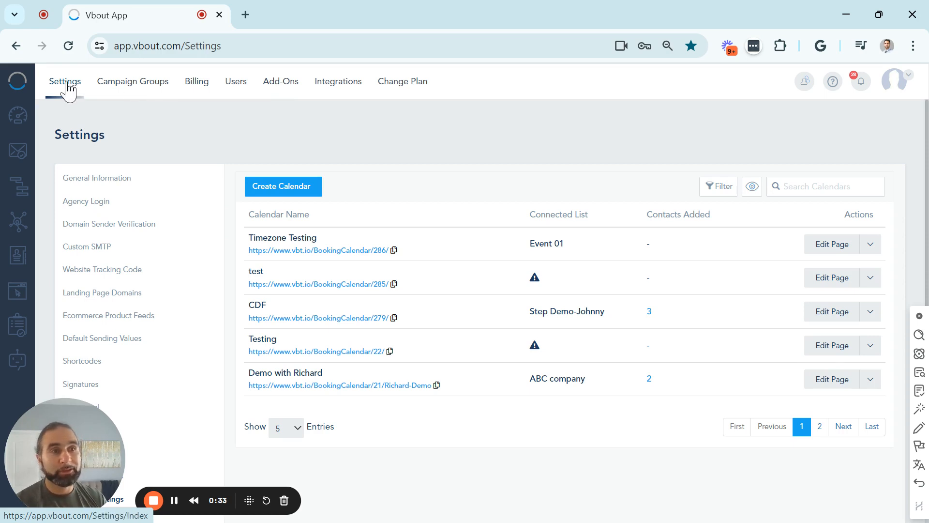
{"action": "scroll", "coordinate": [138, 213], "scroll_direction": "down", "scroll_amount": 1}
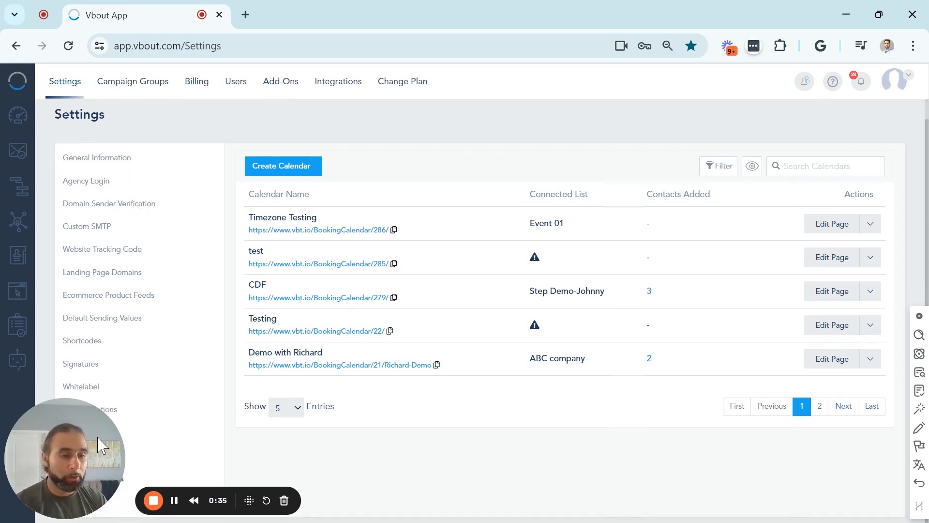
{"action": "left_click_drag", "start_coordinate": [198, 486], "coordinate": [314, 493]}
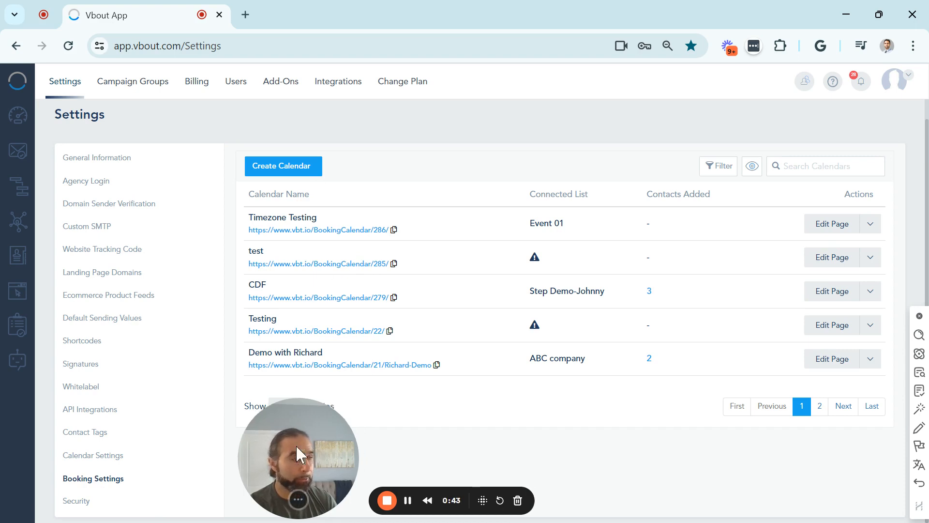
{"action": "left_click_drag", "start_coordinate": [300, 452], "coordinate": [134, 450]}
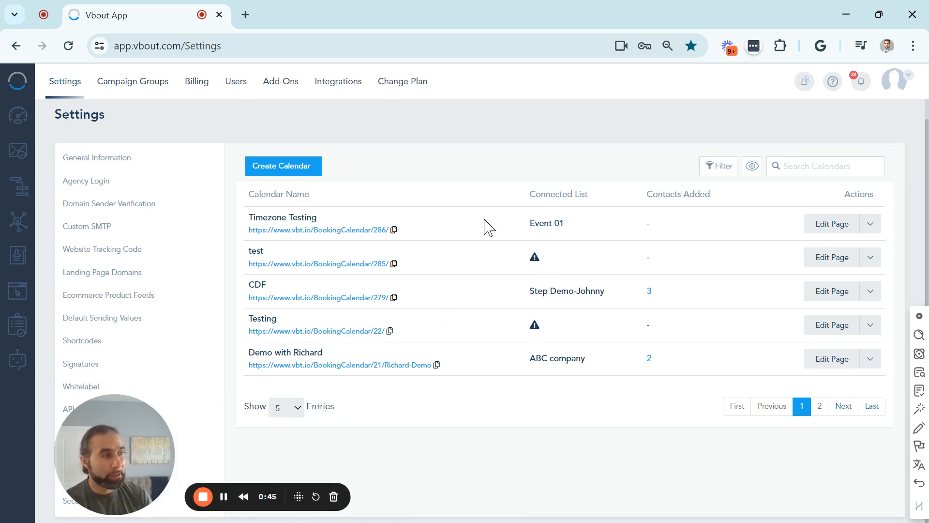
- View the list of contacts booked through the CDF calendar and close it again
{"action": "left_click_drag", "start_coordinate": [569, 223], "coordinate": [525, 232]}
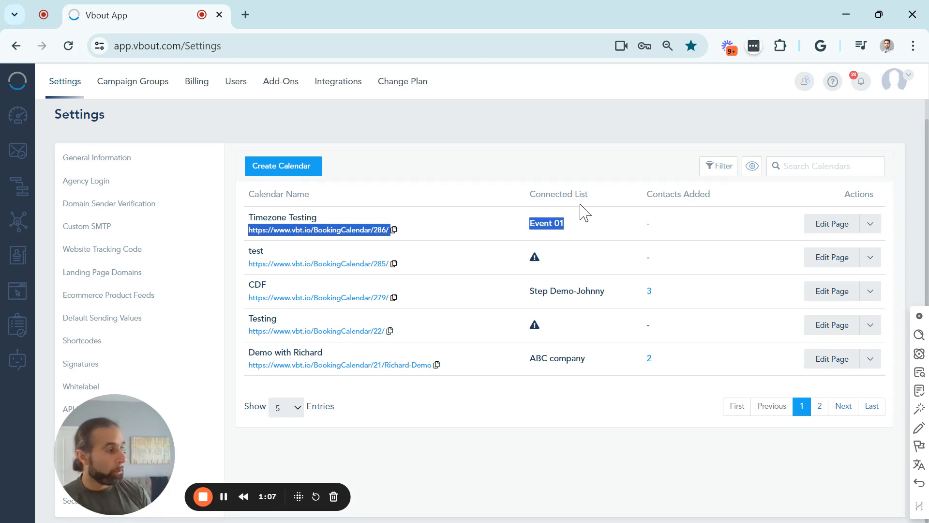
{"action": "left_click", "coordinate": [649, 291]}
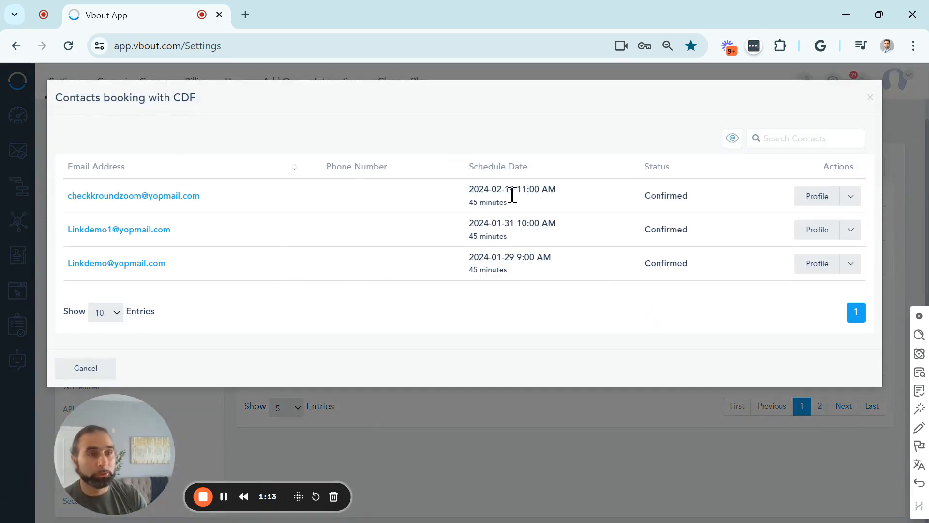
{"action": "left_click", "coordinate": [870, 99]}
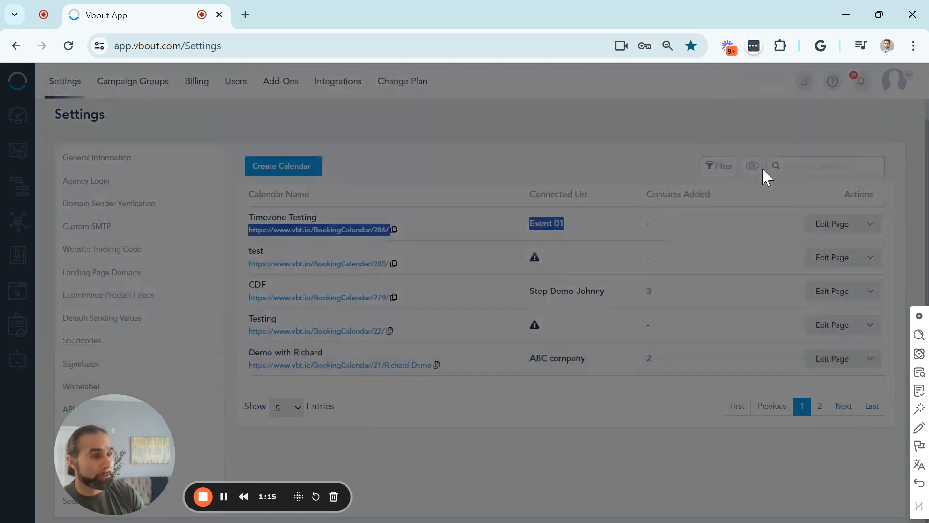
- View the embed widget code of the Timezone Testing calendar and close it again
{"action": "left_click", "coordinate": [870, 224]}
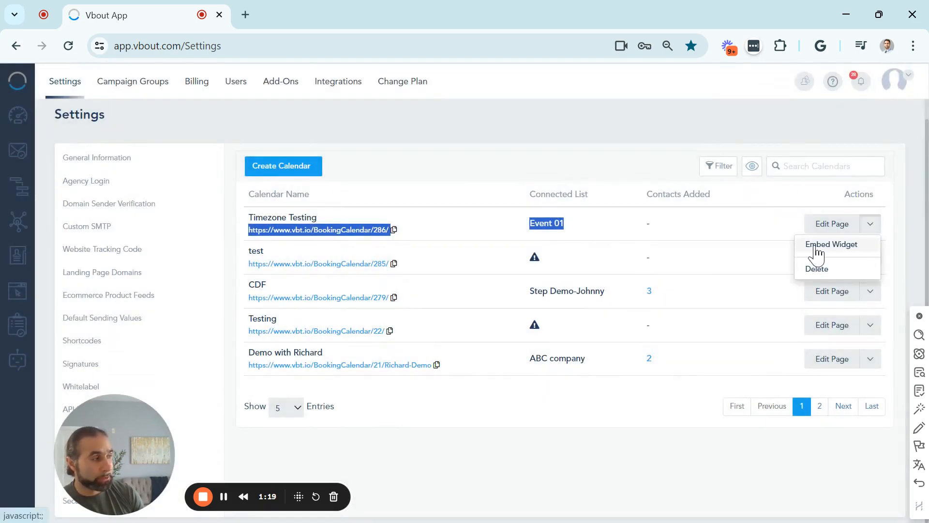
{"action": "left_click", "coordinate": [817, 247]}
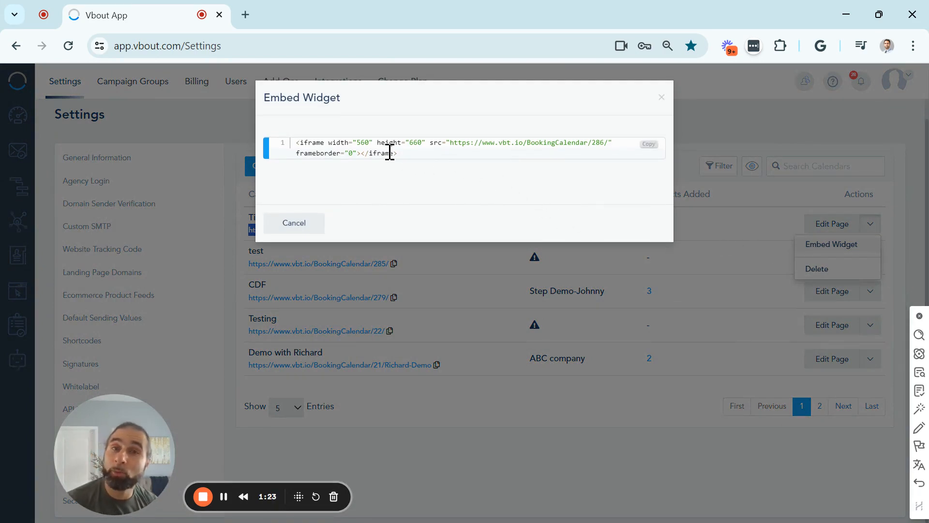
{"action": "left_click", "coordinate": [661, 98]}
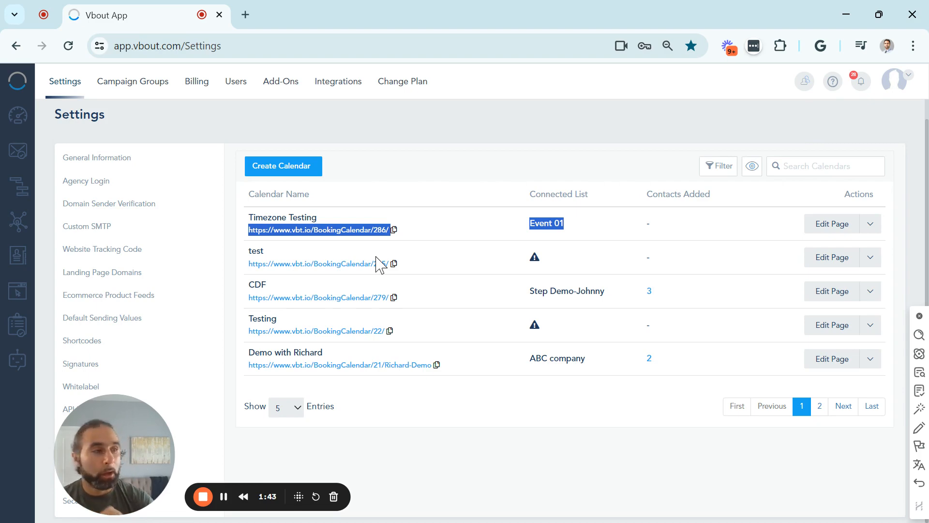
- Start a new booking calendar with Google as the booking type and check the connected Google Calendar accounts
{"action": "left_click", "coordinate": [308, 170]}
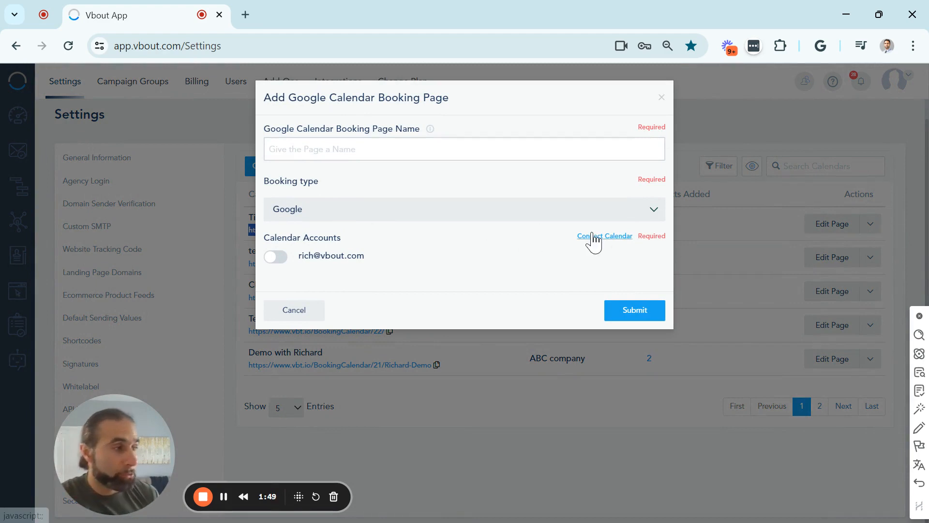
{"action": "left_click", "coordinate": [432, 213]}
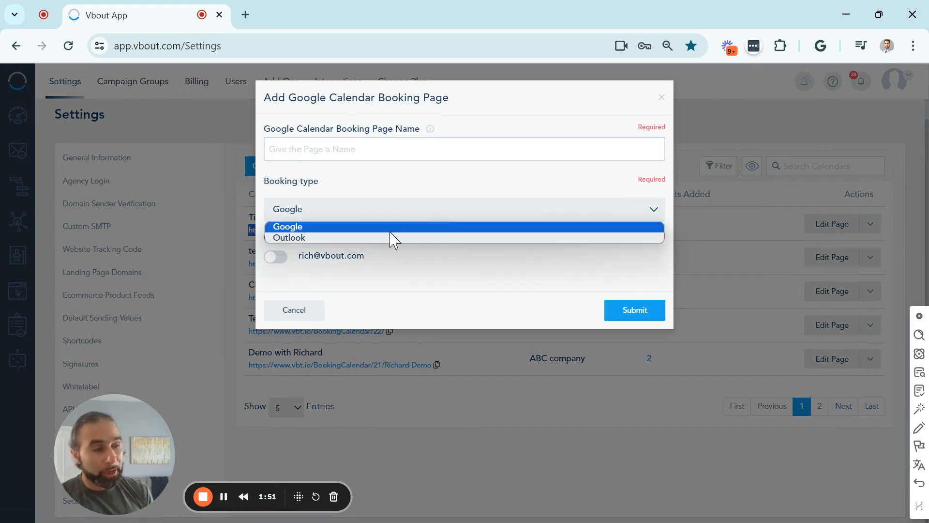
{"action": "left_click", "coordinate": [309, 232]}
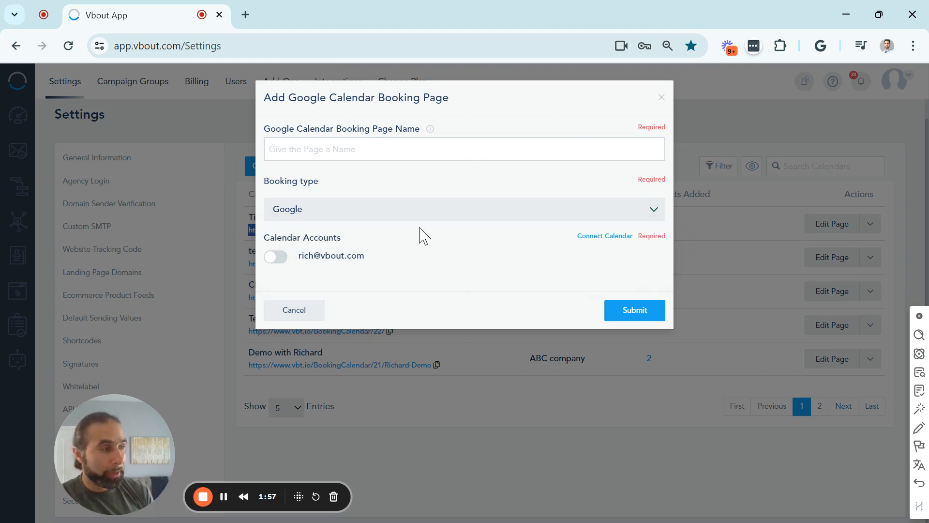
{"action": "left_click", "coordinate": [614, 238]}
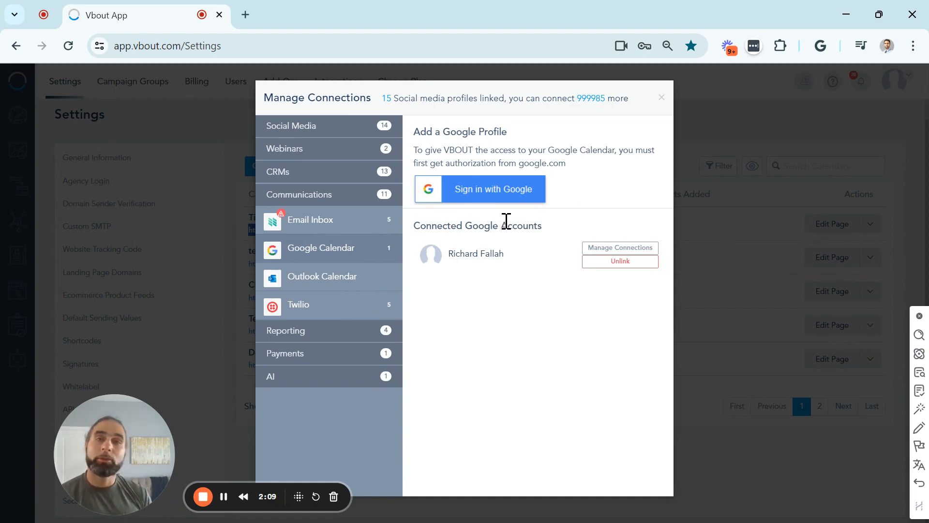
{"action": "left_click", "coordinate": [662, 98]}
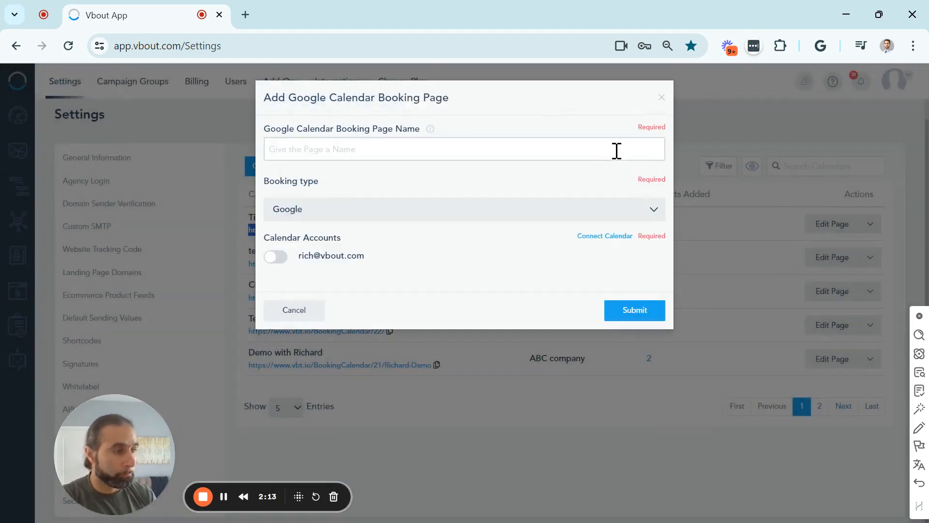
- Enable the listed calendar account, name the booking page "Demo Call" and submit it
{"action": "left_click_drag", "start_coordinate": [266, 237], "coordinate": [344, 242]}
{"action": "left_click", "coordinate": [277, 257]}
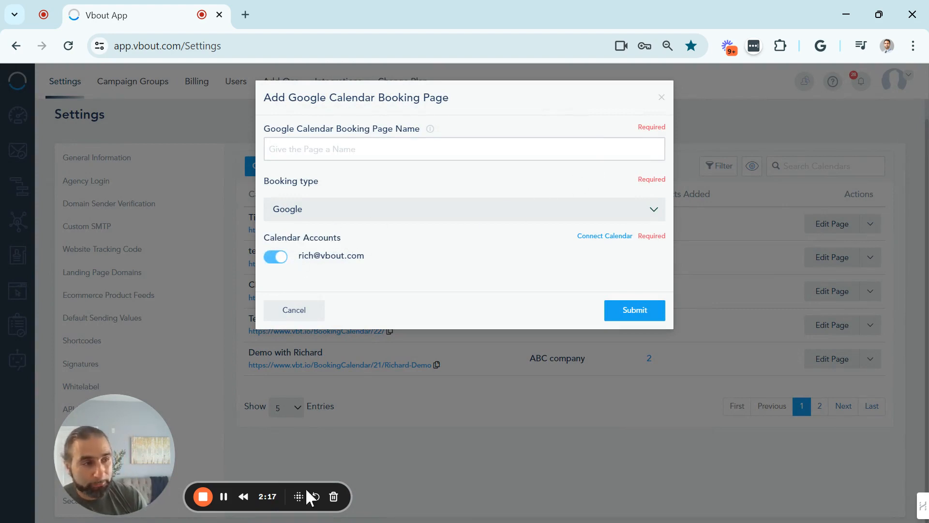
{"action": "left_click", "coordinate": [321, 147]}
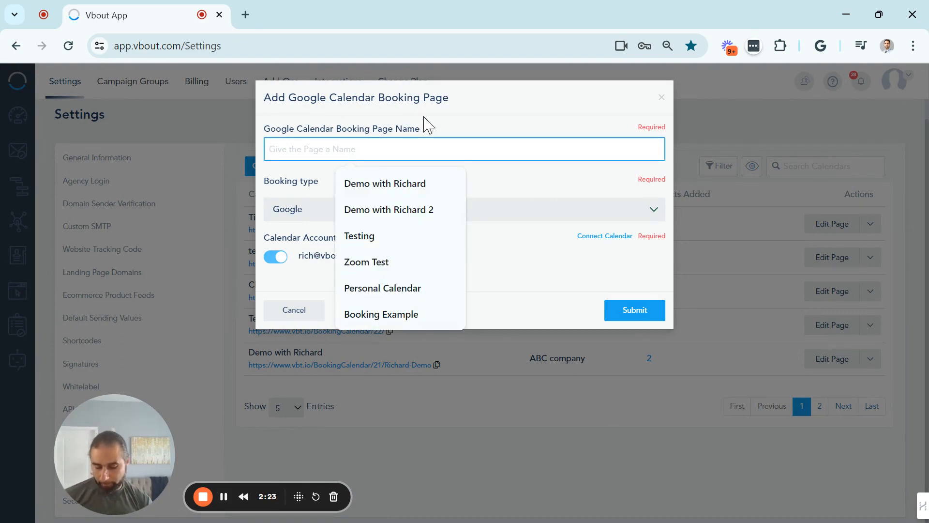
{"action": "type", "text": "Demo Call"}
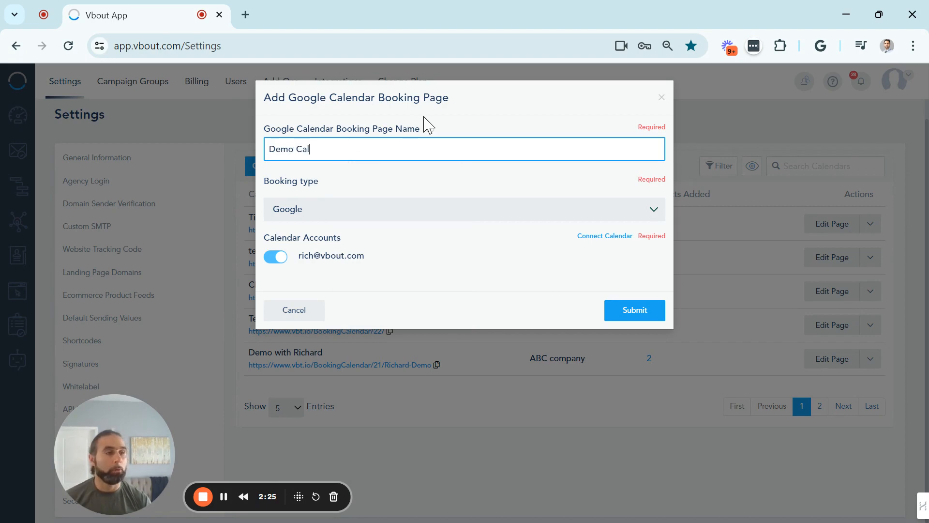
{"action": "left_click", "coordinate": [628, 316]}
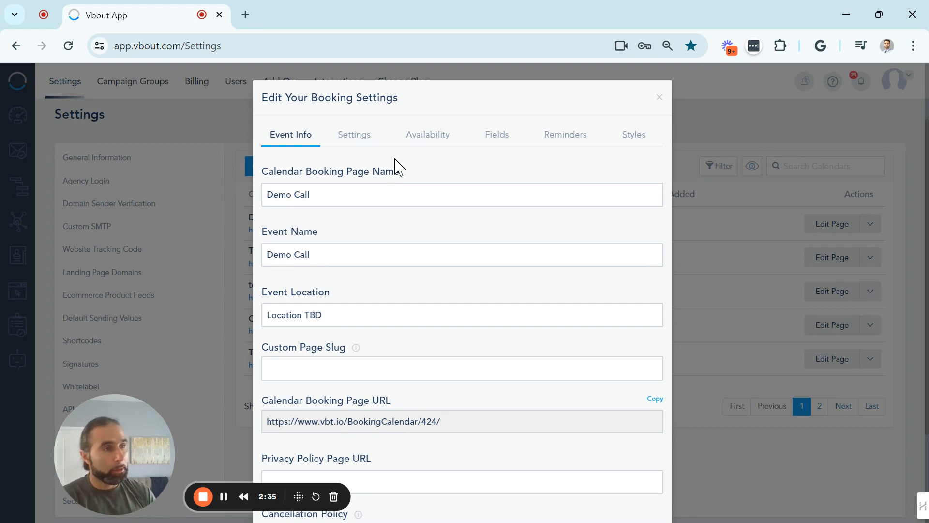
- Change the calendar booking page name to "VBOUT Demo Call"
{"action": "left_click", "coordinate": [341, 196]}
{"action": "left_click_drag", "start_coordinate": [341, 196], "coordinate": [260, 196]}
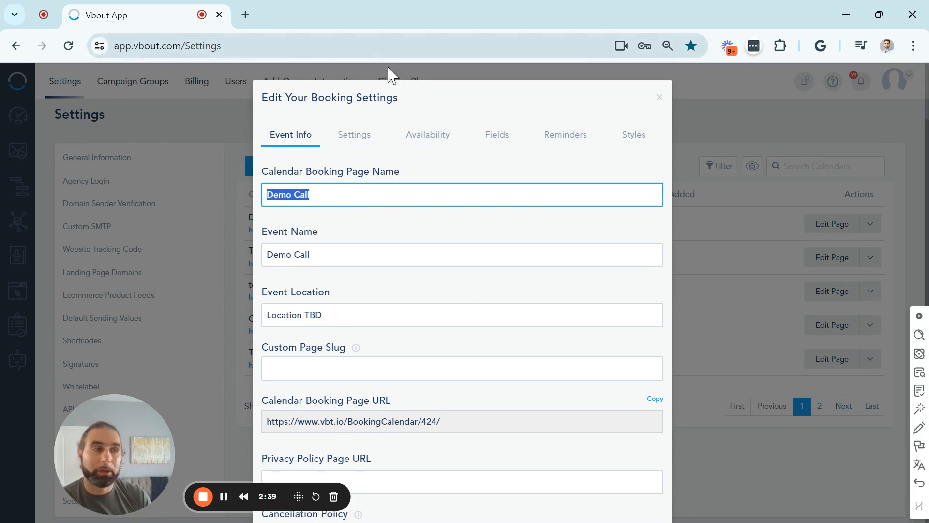
{"action": "left_click", "coordinate": [345, 199]}
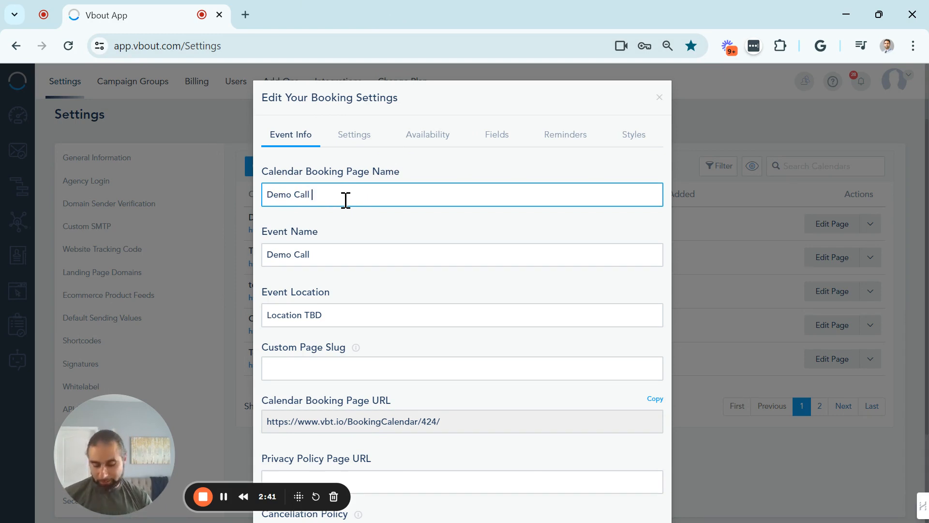
{"action": "key", "text": "ctrl+a"}
{"action": "type", "text": "VBOUT"}
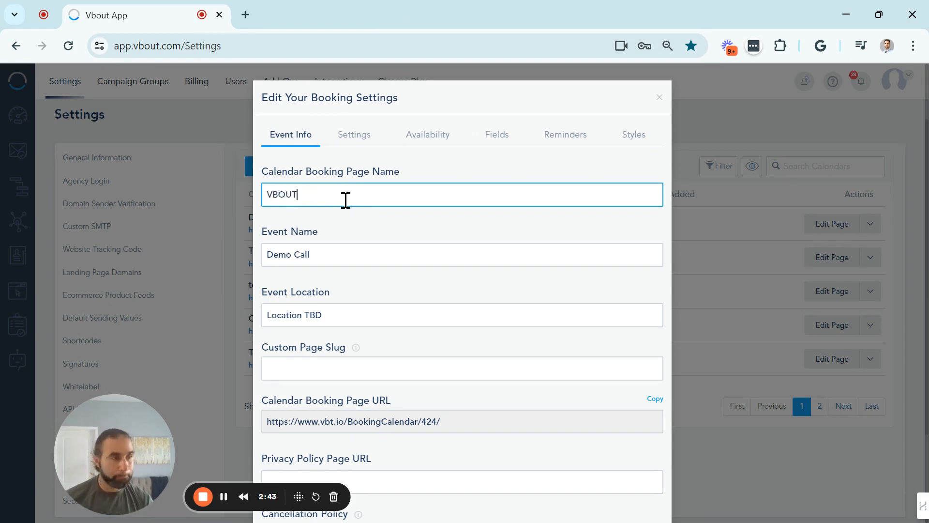
{"action": "type", "text": " Demo Call"}
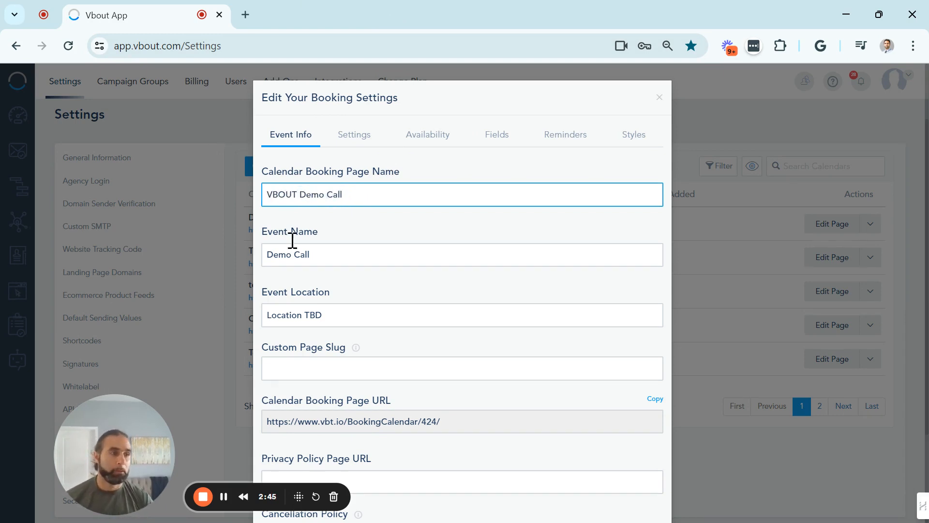
- Change the event name to "VBOUT demo call"
{"action": "left_click", "coordinate": [314, 256]}
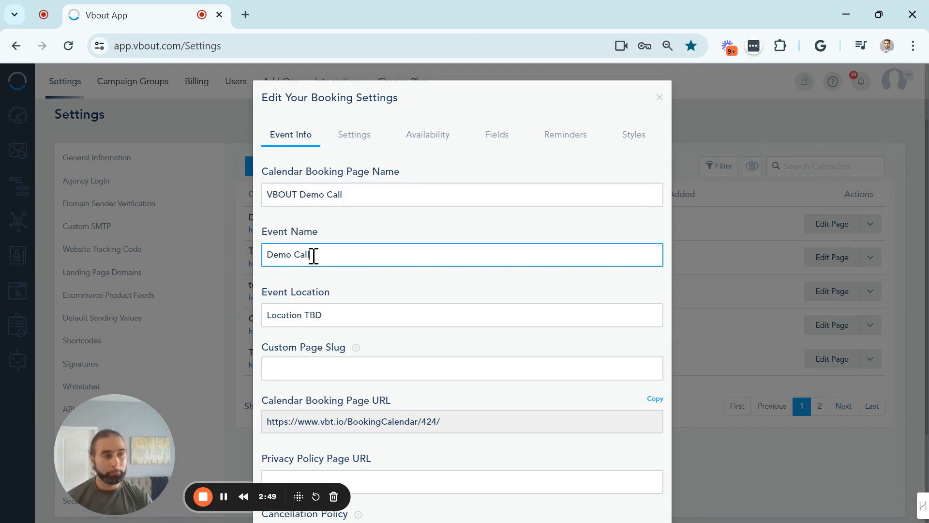
{"action": "key", "text": "ctrl+a"}
{"action": "type", "text": "VBOUT de"}
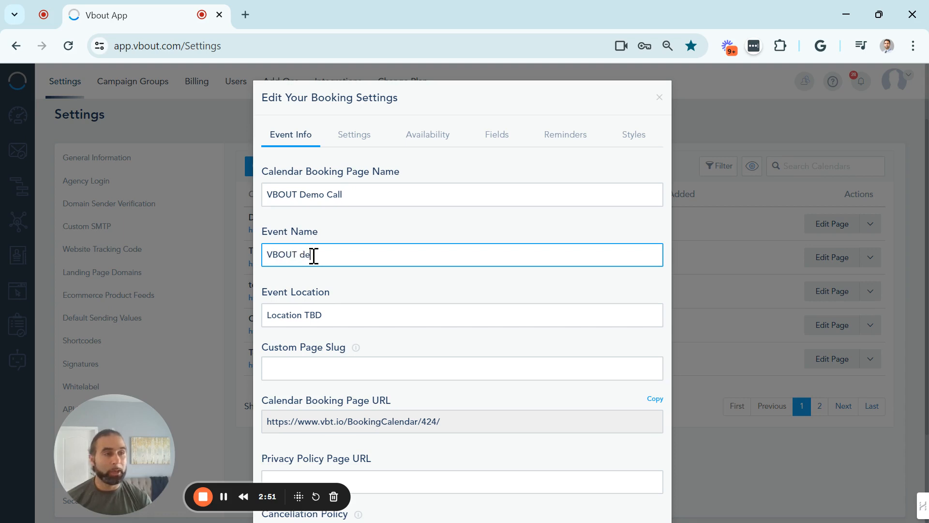
{"action": "key", "text": "BackSpace"}
{"action": "type", "text": "emo"}
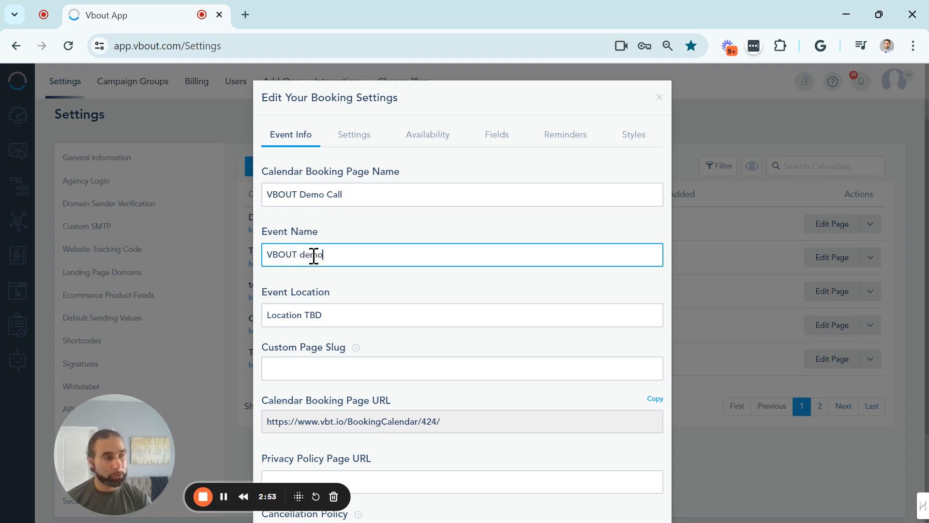
{"action": "type", "text": " call"}
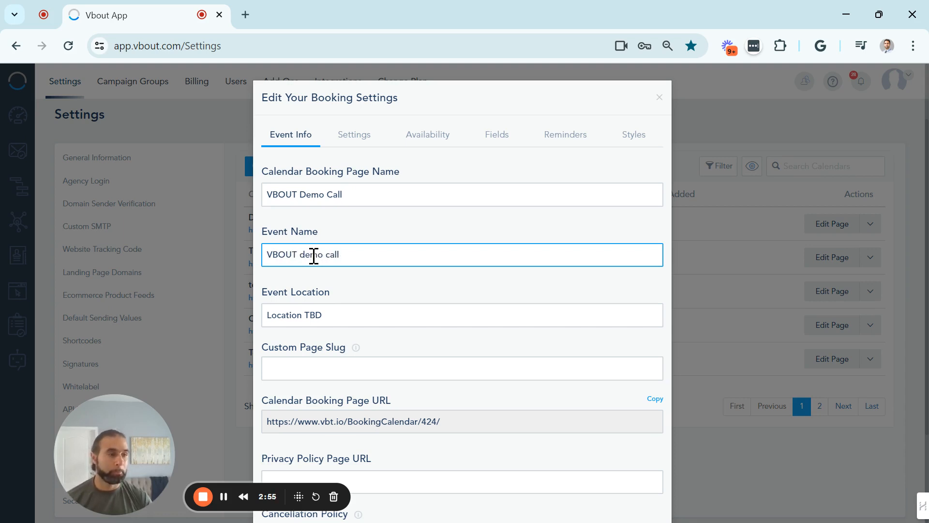
- Set the booking page's custom page slug to "VBOUT-demo-link"
{"action": "left_click_drag", "start_coordinate": [344, 324], "coordinate": [252, 332]}
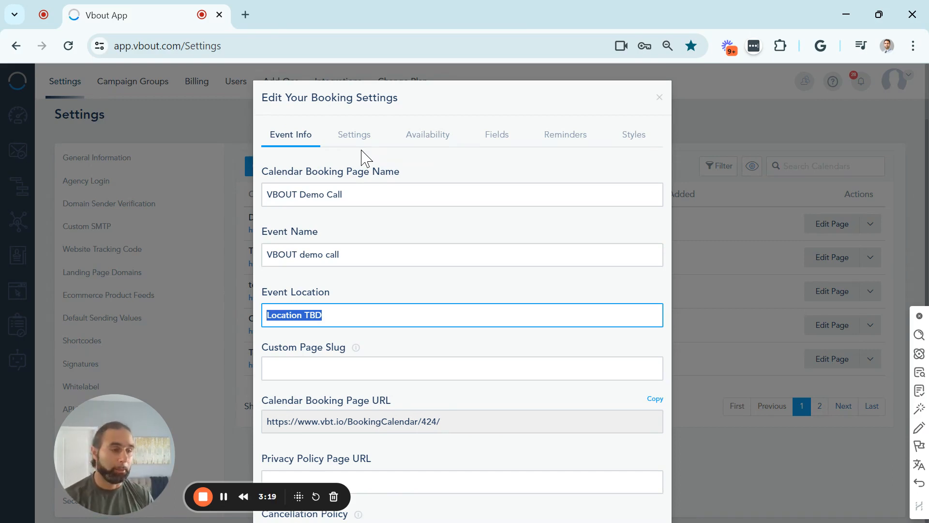
{"action": "left_click", "coordinate": [353, 366]}
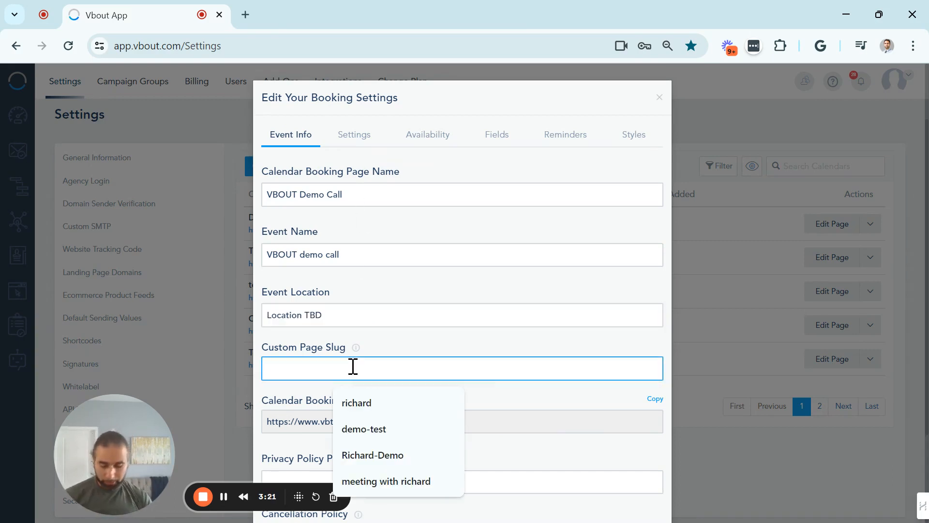
{"action": "type", "text": "VBOUT-"}
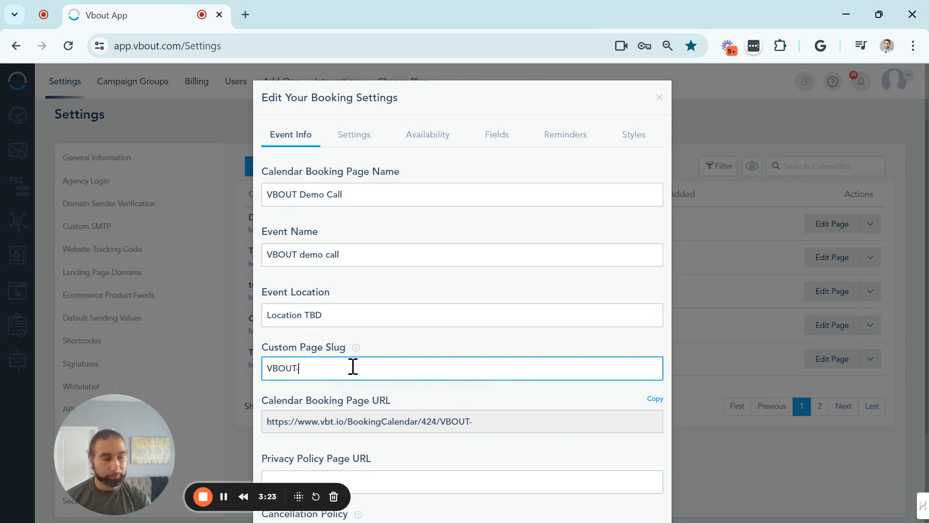
{"action": "type", "text": "demo-lin"}
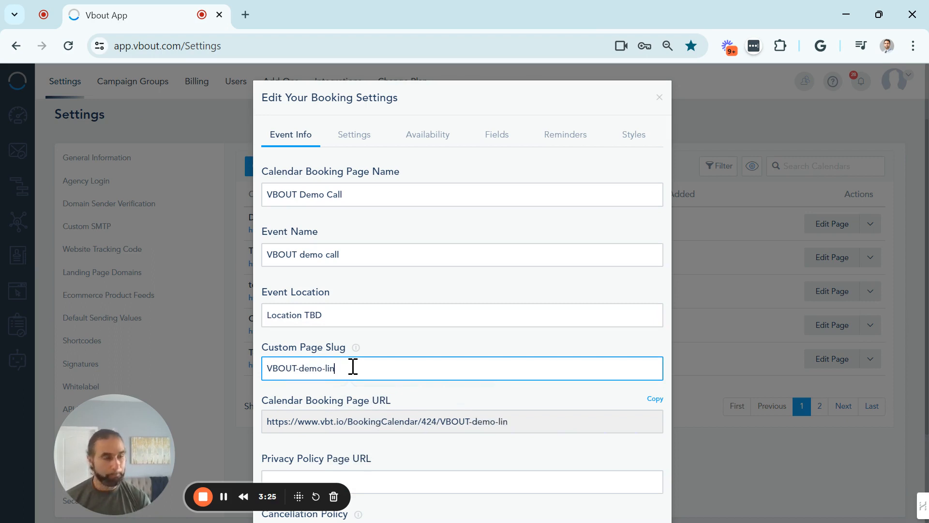
{"action": "scroll", "coordinate": [353, 366], "scroll_direction": "down", "scroll_amount": 2}
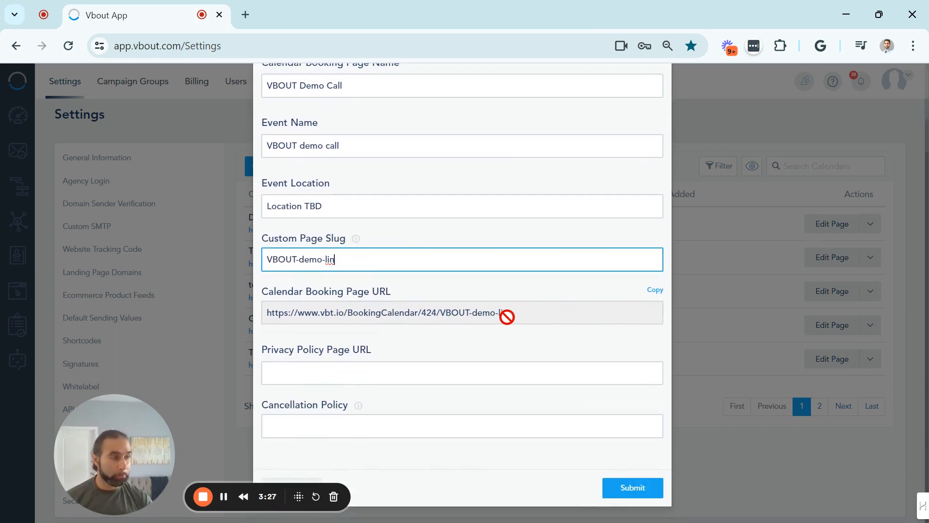
{"action": "type", "text": "k"}
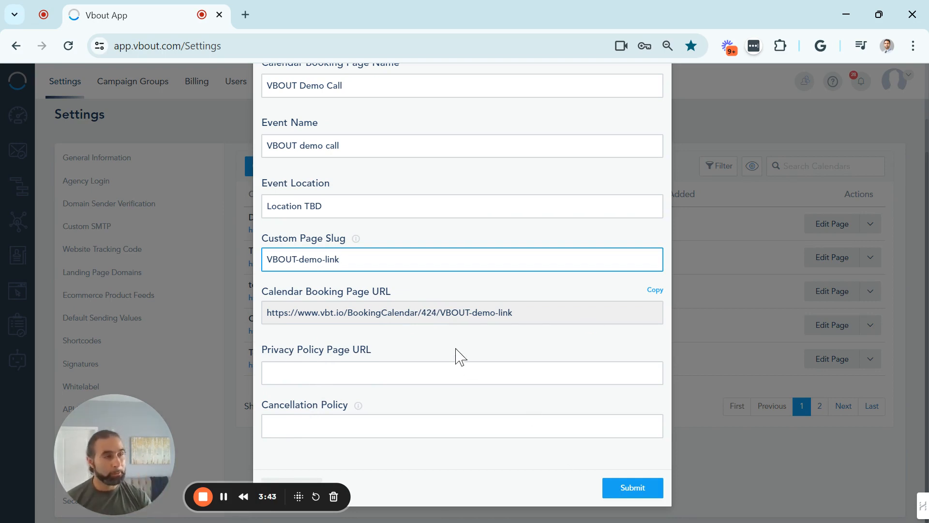
- Set the Google Calendar used for this booking to the account owner's named VBOUT calendar
{"action": "scroll", "coordinate": [337, 368], "scroll_direction": "up", "scroll_amount": 3}
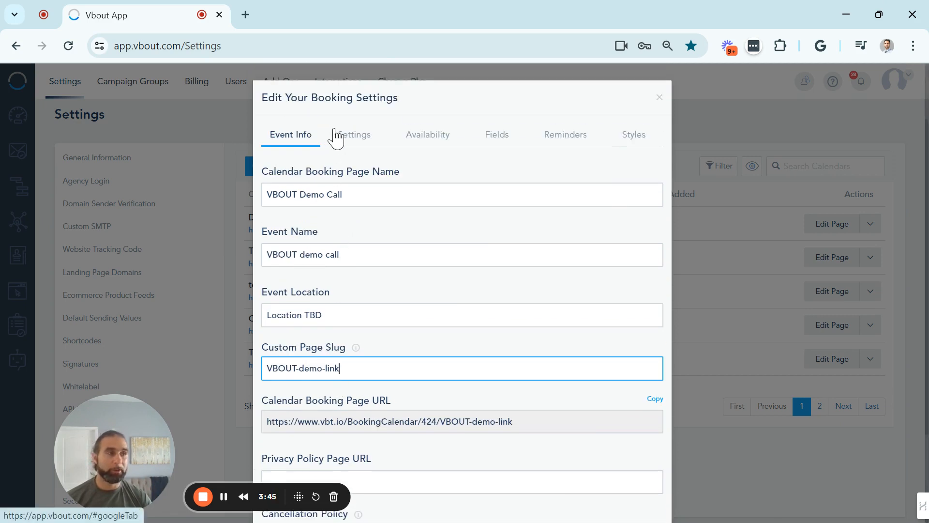
{"action": "left_click", "coordinate": [352, 135]}
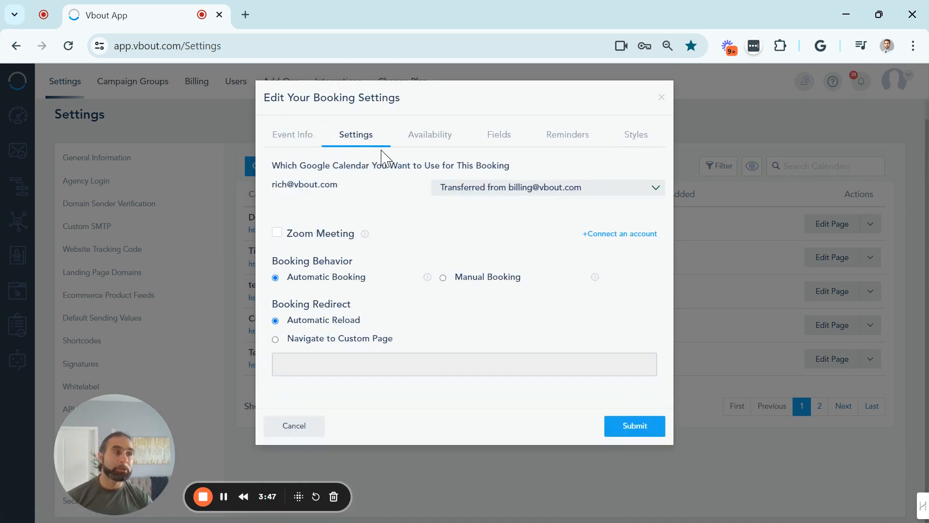
{"action": "left_click", "coordinate": [507, 204]}
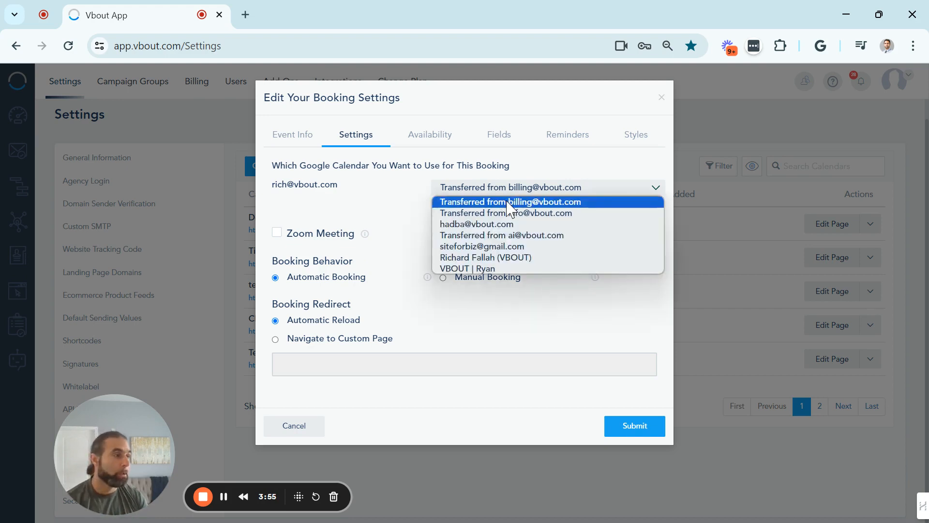
{"action": "left_click", "coordinate": [491, 257]}
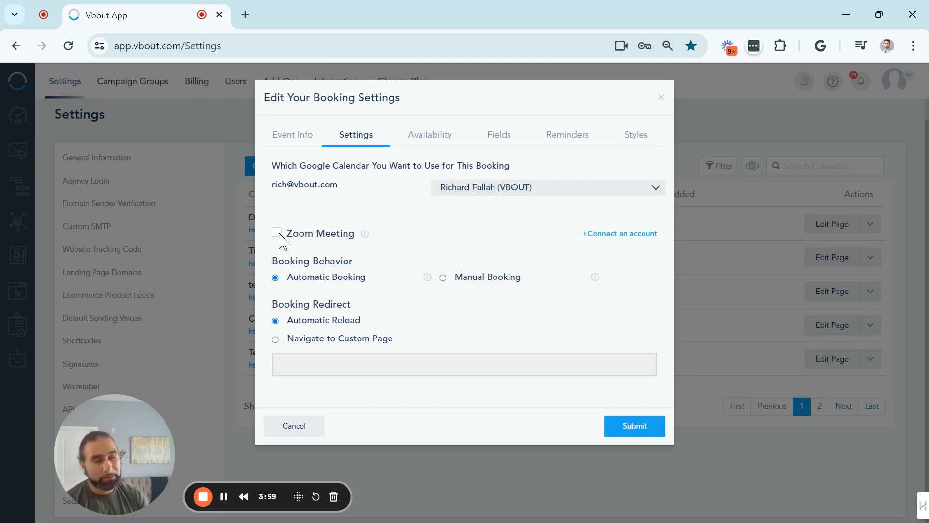
- Check the connected Zoom accounts and enable Zoom Meeting for the booking with the listed account
{"action": "left_click", "coordinate": [605, 238]}
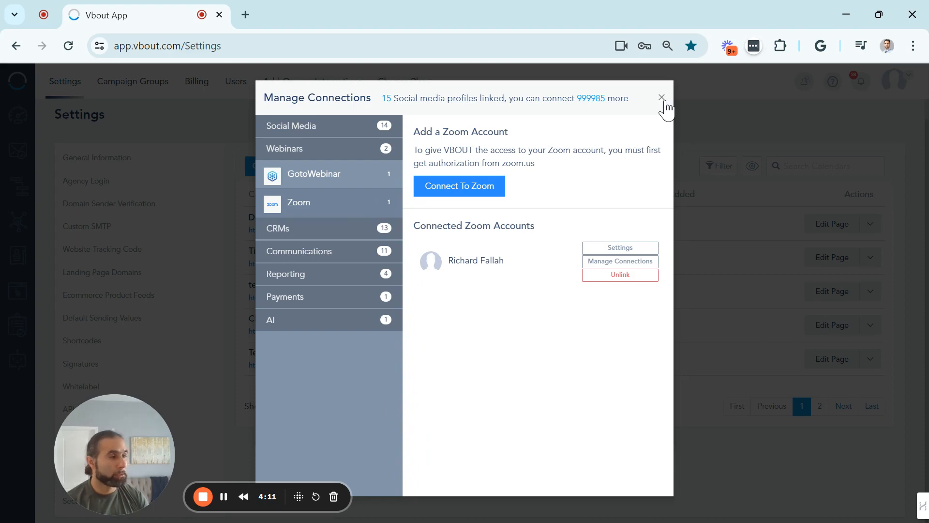
{"action": "left_click", "coordinate": [663, 100]}
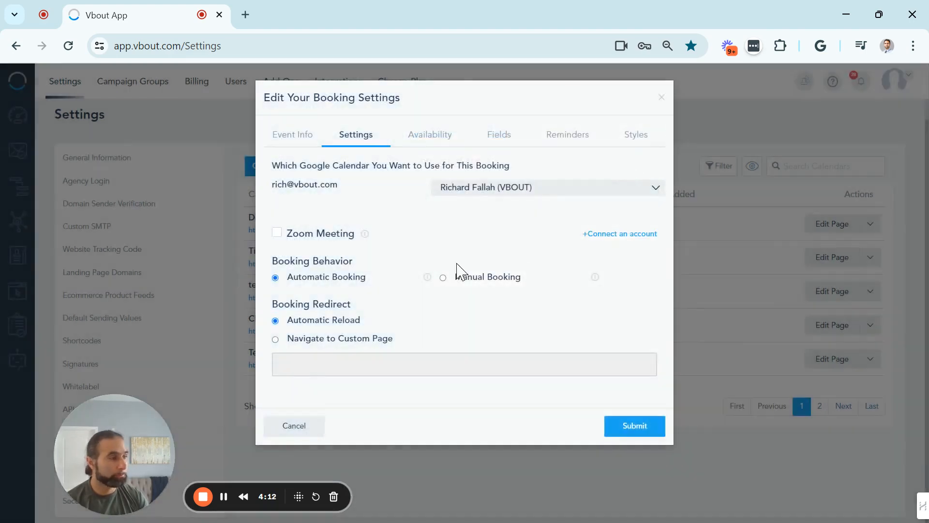
{"action": "left_click", "coordinate": [277, 234]}
{"action": "left_click", "coordinate": [319, 263]}
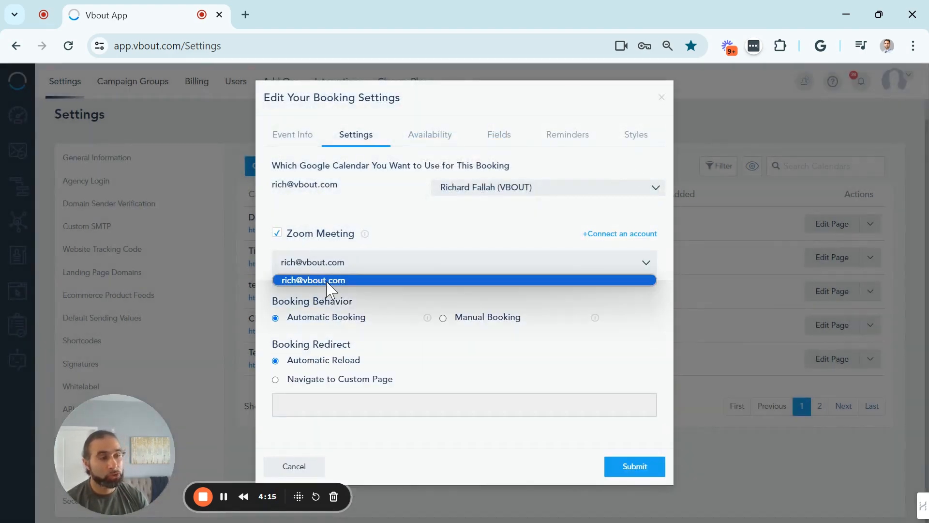
{"action": "left_click", "coordinate": [329, 280]}
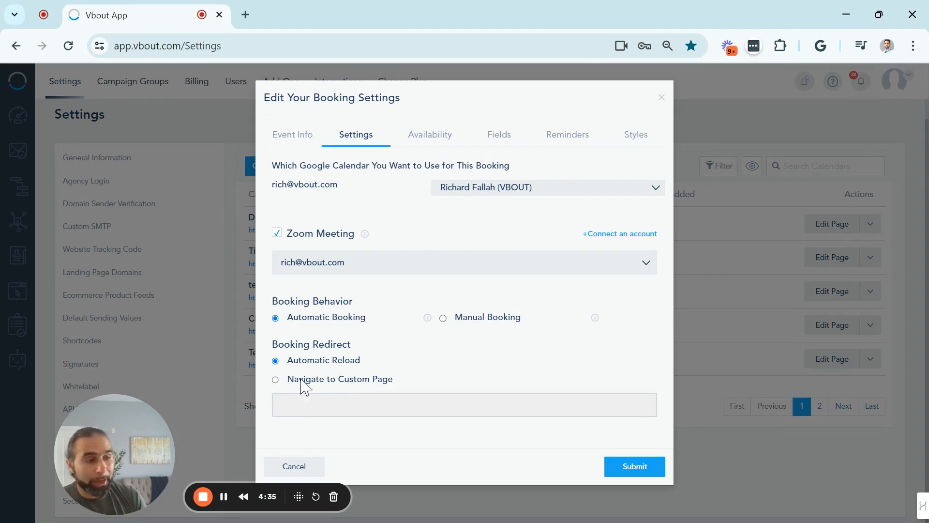
- Switch the booking redirect to Navigate to Custom Page and back to Automatic Reload
{"action": "left_click", "coordinate": [275, 379]}
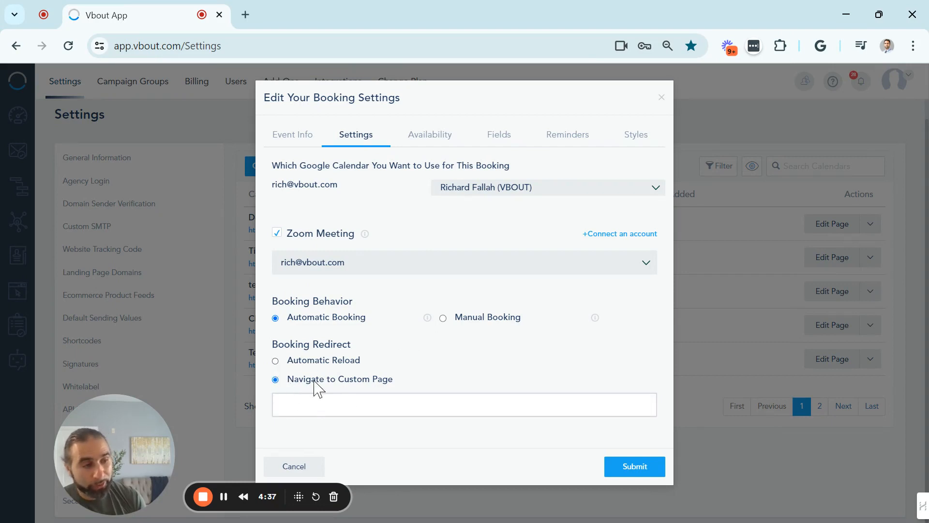
{"action": "left_click", "coordinate": [275, 362]}
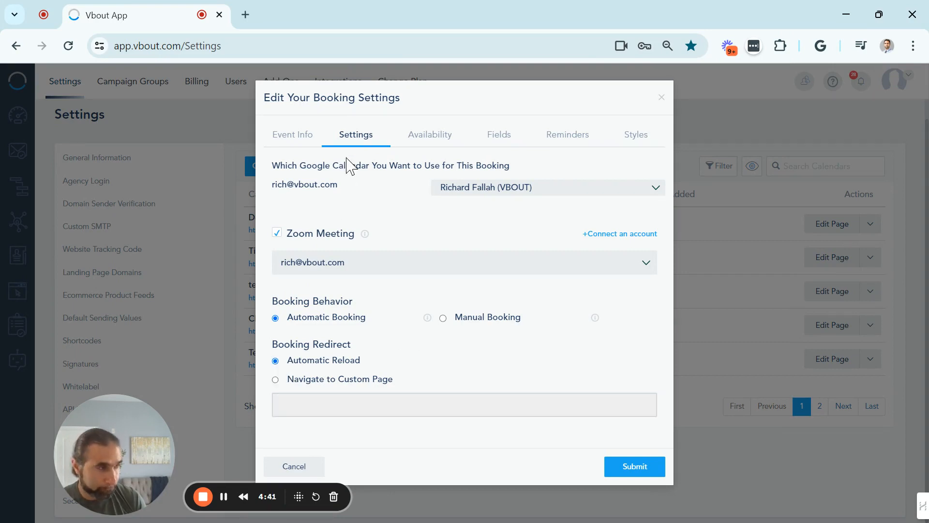
- Examine the Future Limit choices in the booking page's availability settings
{"action": "left_click", "coordinate": [423, 140]}
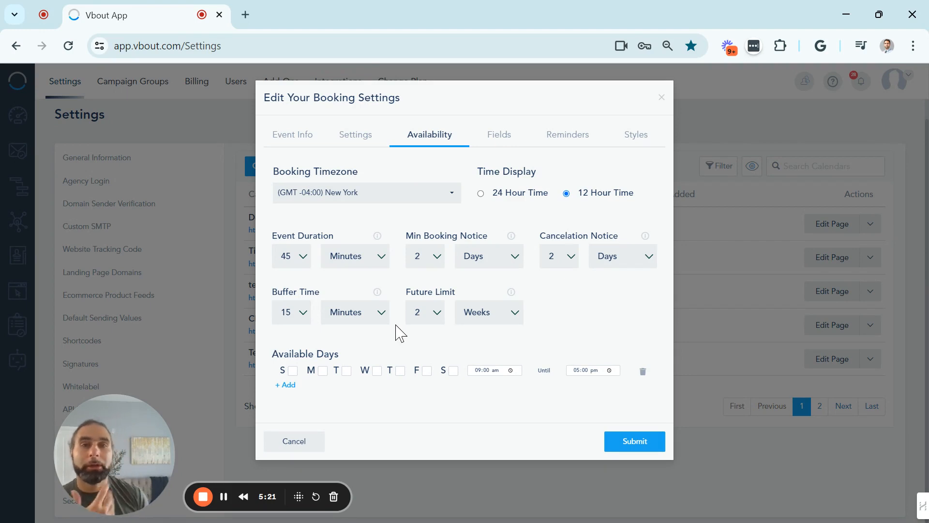
{"action": "left_click", "coordinate": [432, 312]}
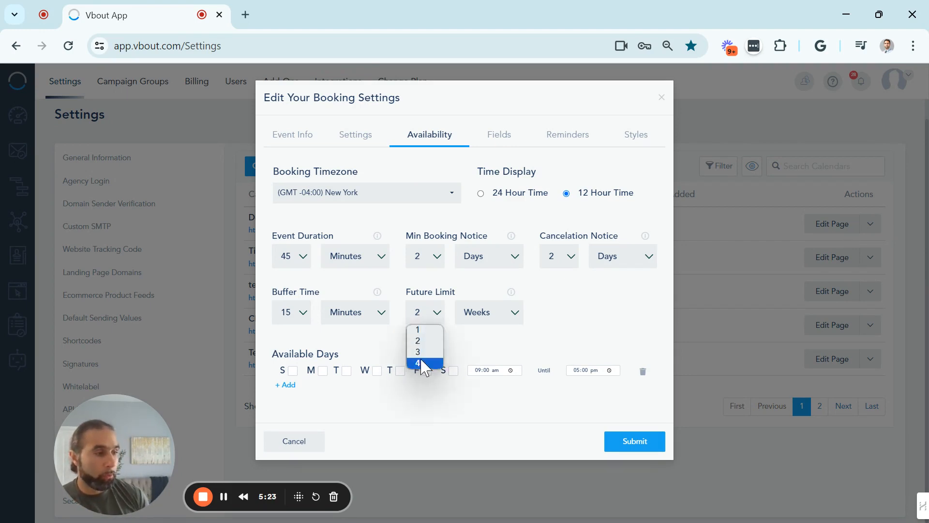
{"action": "left_click", "coordinate": [485, 315]}
{"action": "left_click", "coordinate": [396, 349]}
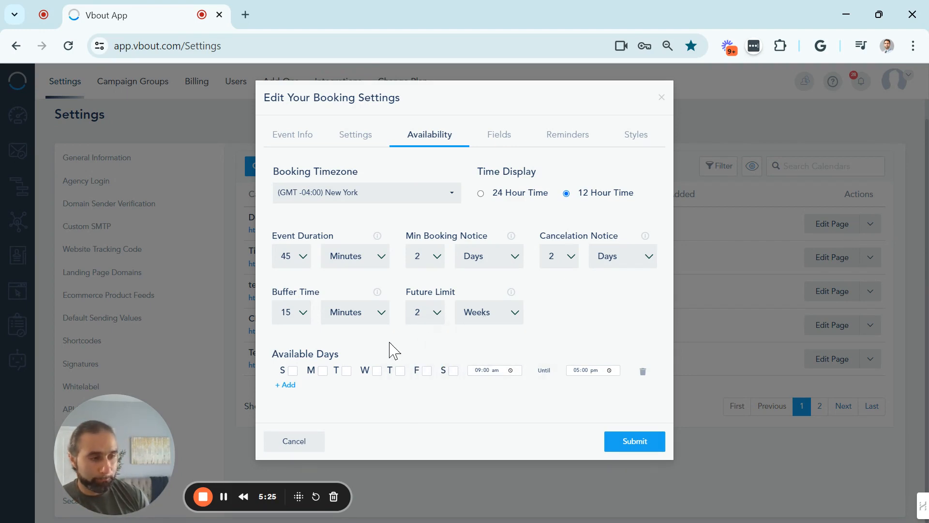
- Mark Monday through Friday as available days in the first availability row, leaving Sunday unselected
{"action": "left_click", "coordinate": [292, 370]}
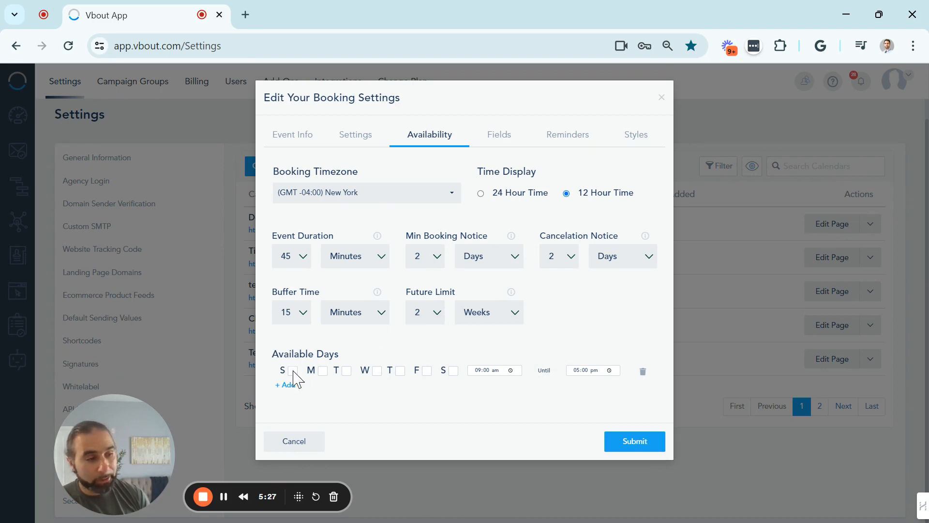
{"action": "left_click", "coordinate": [323, 371]}
{"action": "left_click", "coordinate": [346, 371]}
{"action": "left_click", "coordinate": [377, 371]}
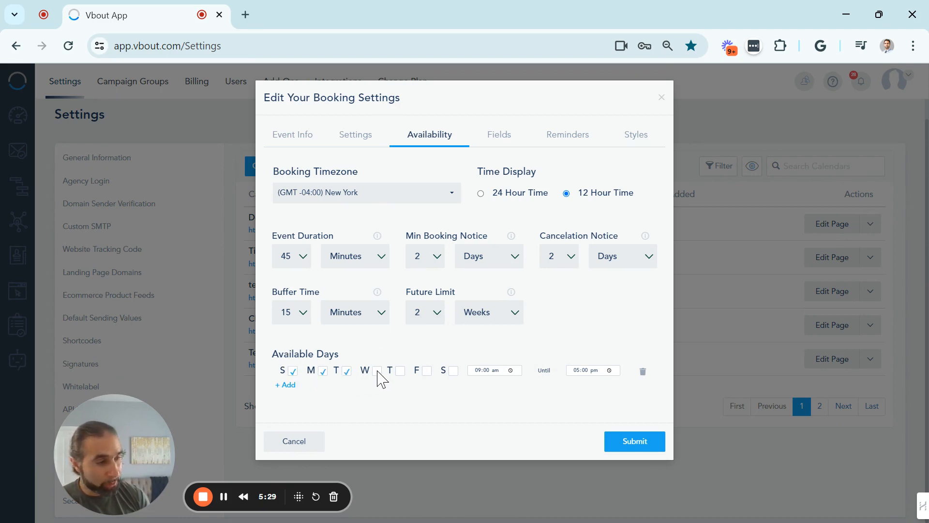
{"action": "left_click", "coordinate": [400, 371]}
{"action": "left_click", "coordinate": [427, 372]}
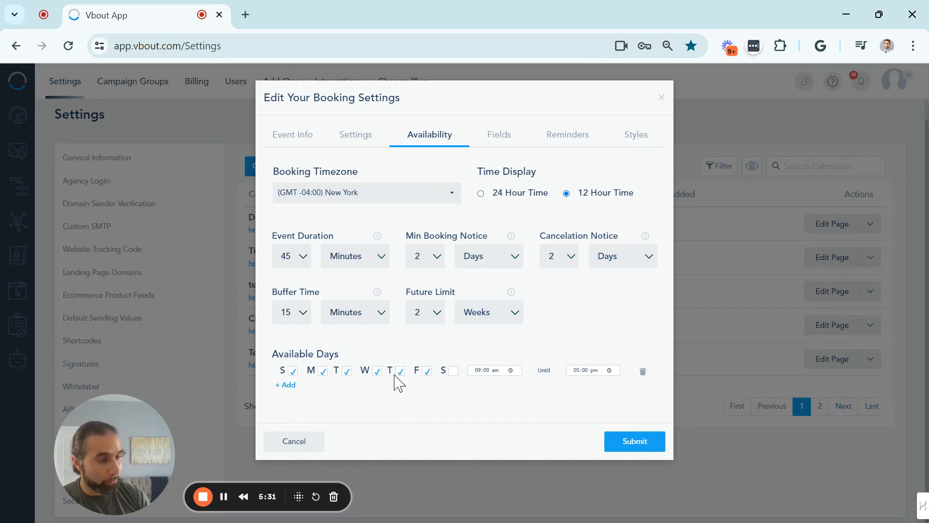
{"action": "left_click", "coordinate": [293, 371]}
{"action": "left_click", "coordinate": [510, 370]}
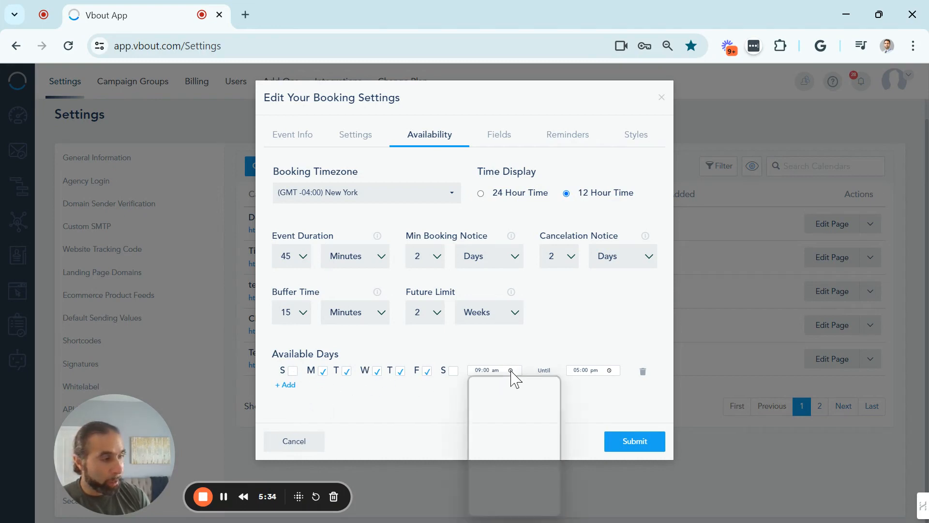
- Move Tuesday from the first availability row to an added second row and delete that second row
{"action": "left_click", "coordinate": [286, 385]}
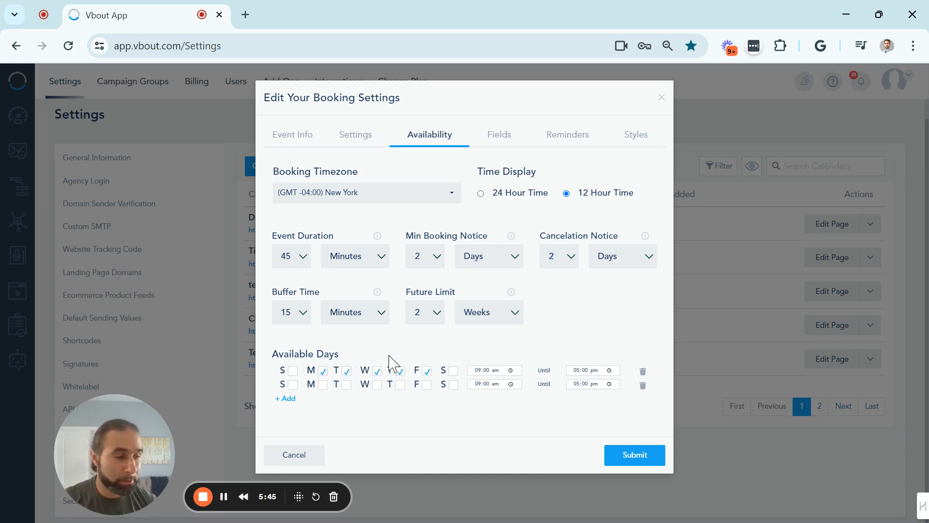
{"action": "left_click", "coordinate": [347, 371]}
{"action": "left_click", "coordinate": [346, 385]}
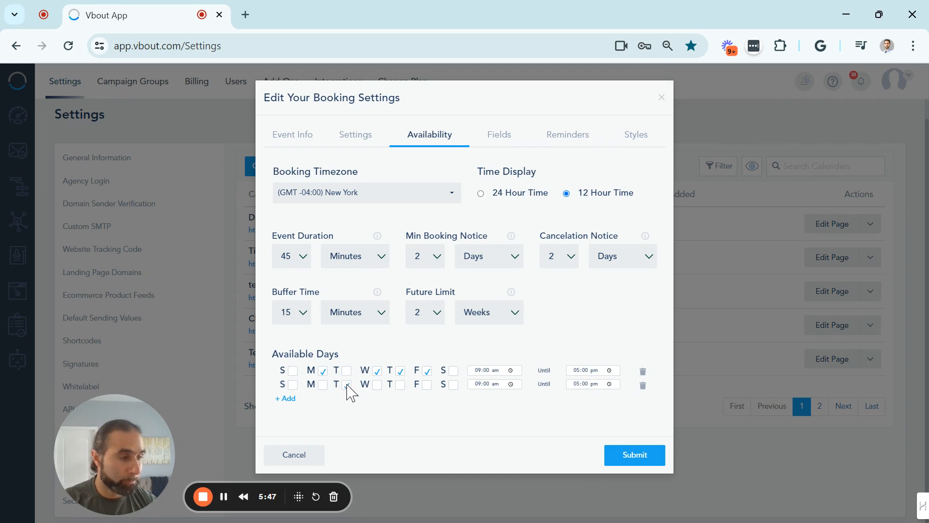
{"action": "left_click", "coordinate": [511, 384]}
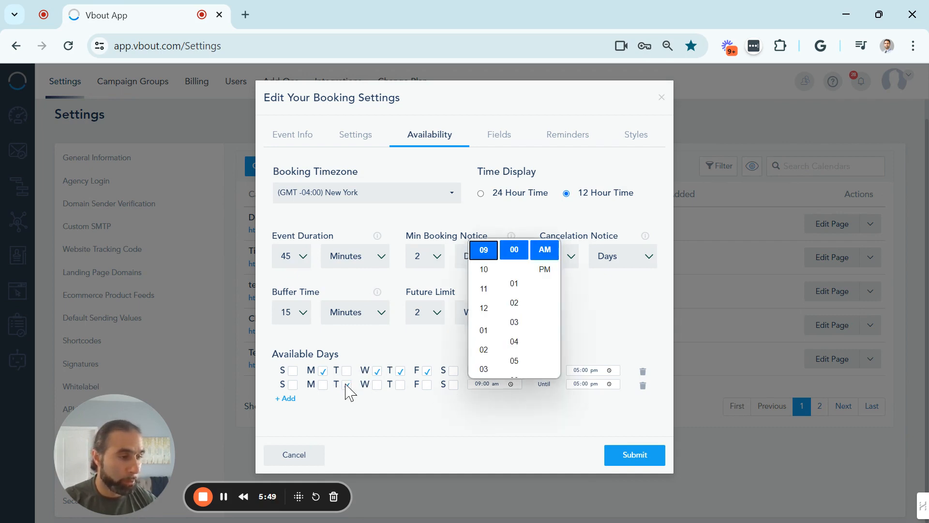
{"action": "left_click", "coordinate": [416, 406]}
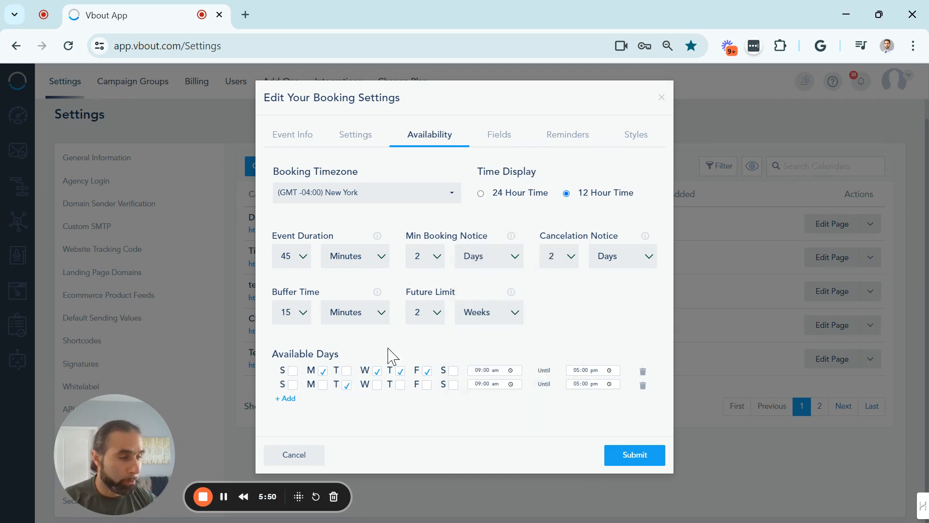
{"action": "left_click", "coordinate": [642, 385]}
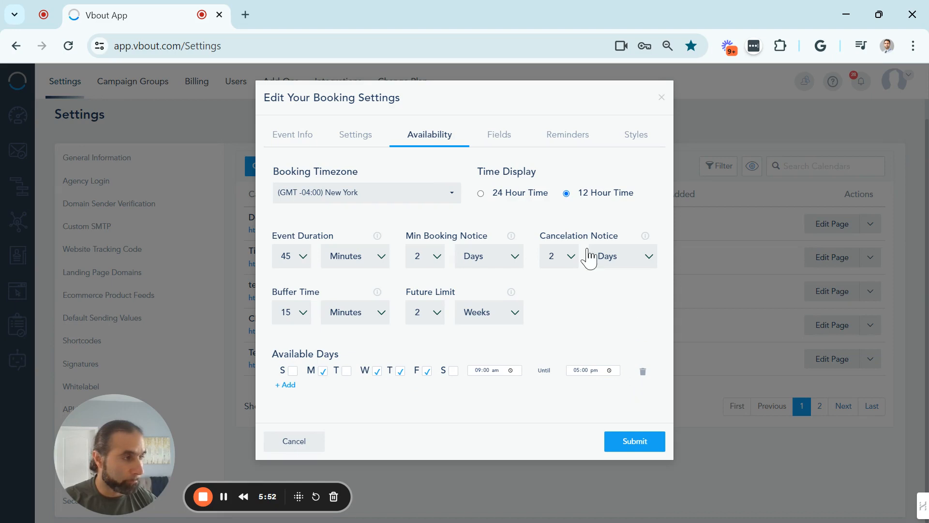
- Add registrants to the "Event 01" list and enable the First Name and Last Name fields on the booking form
{"action": "left_click", "coordinate": [509, 145]}
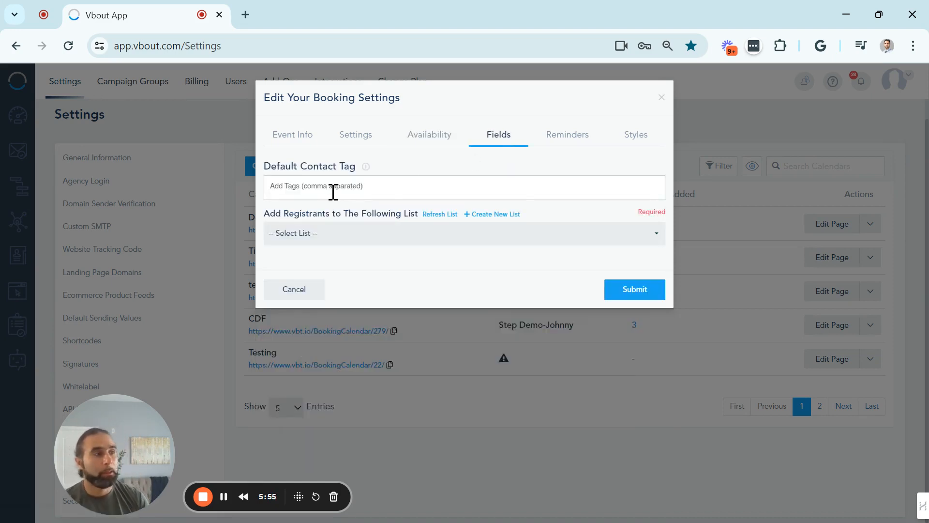
{"action": "left_click", "coordinate": [358, 242]}
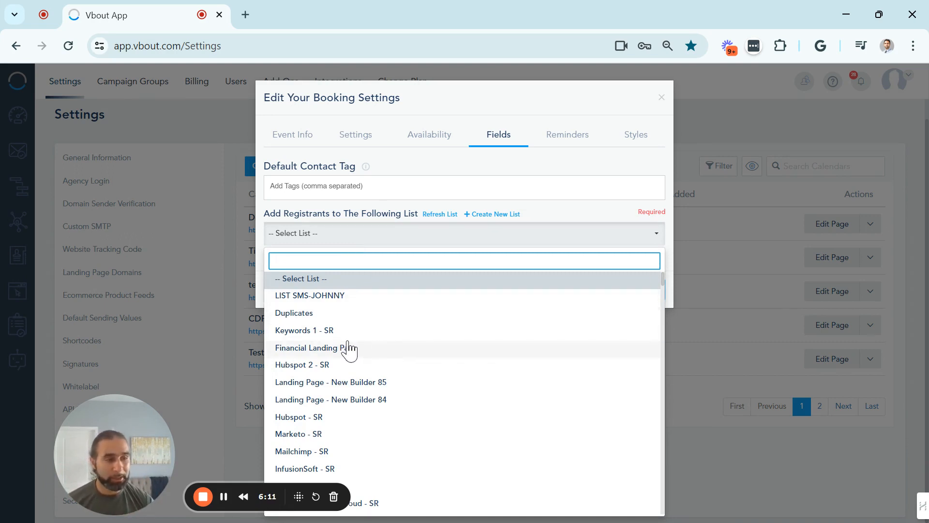
{"action": "scroll", "coordinate": [452, 385], "scroll_direction": "down", "scroll_amount": 8}
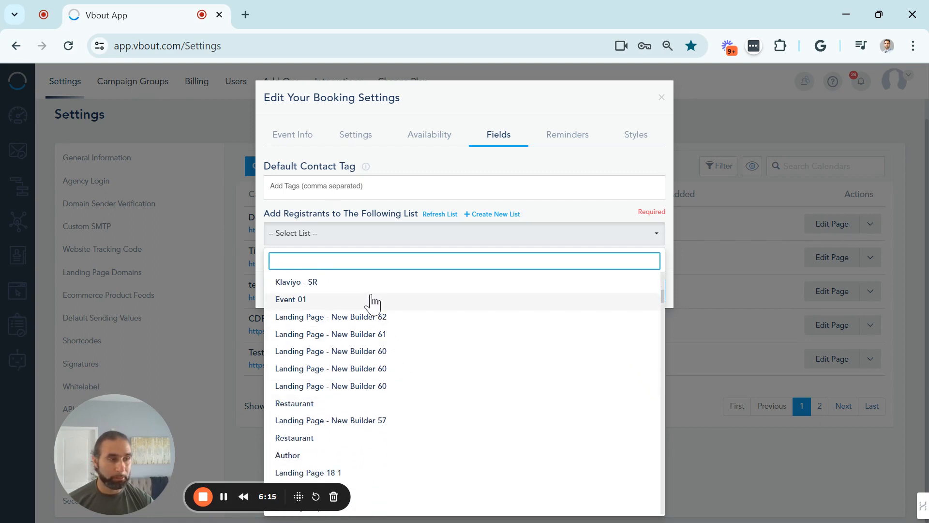
{"action": "left_click", "coordinate": [303, 299]}
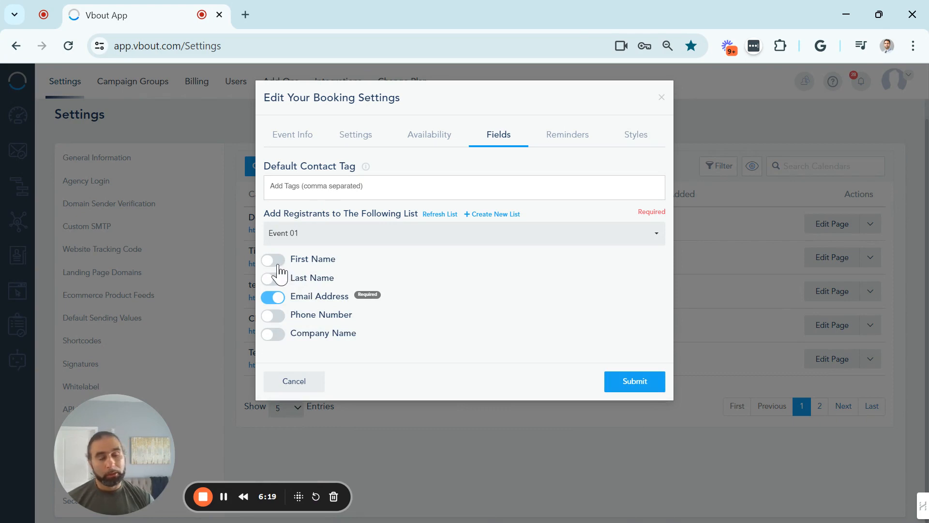
{"action": "left_click", "coordinate": [275, 261]}
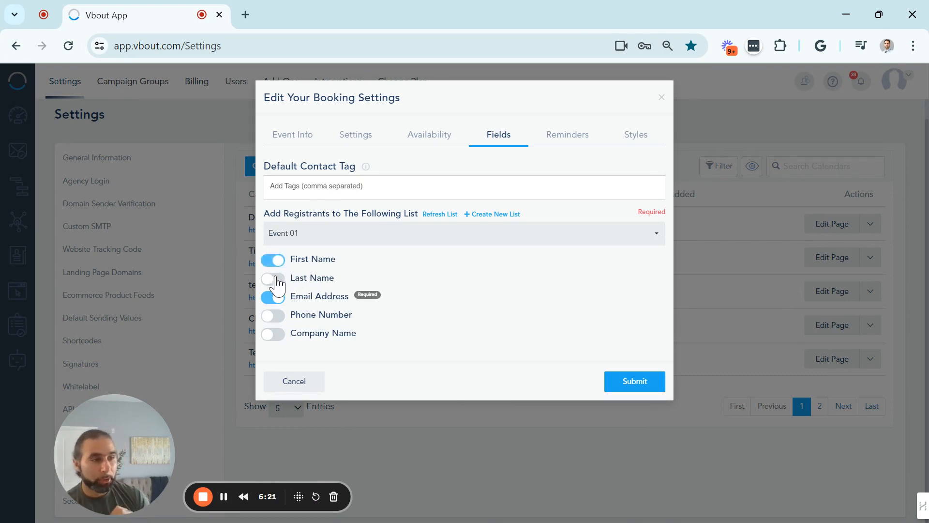
{"action": "left_click", "coordinate": [276, 278]}
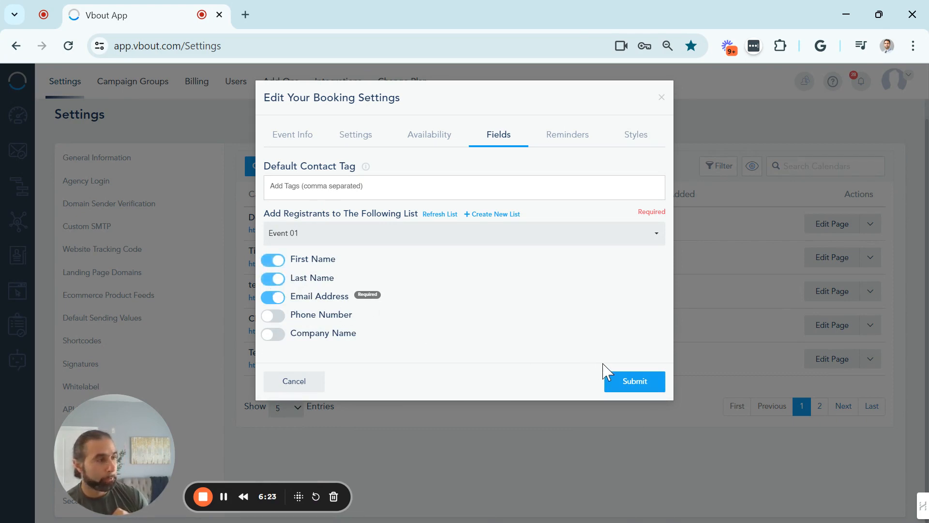